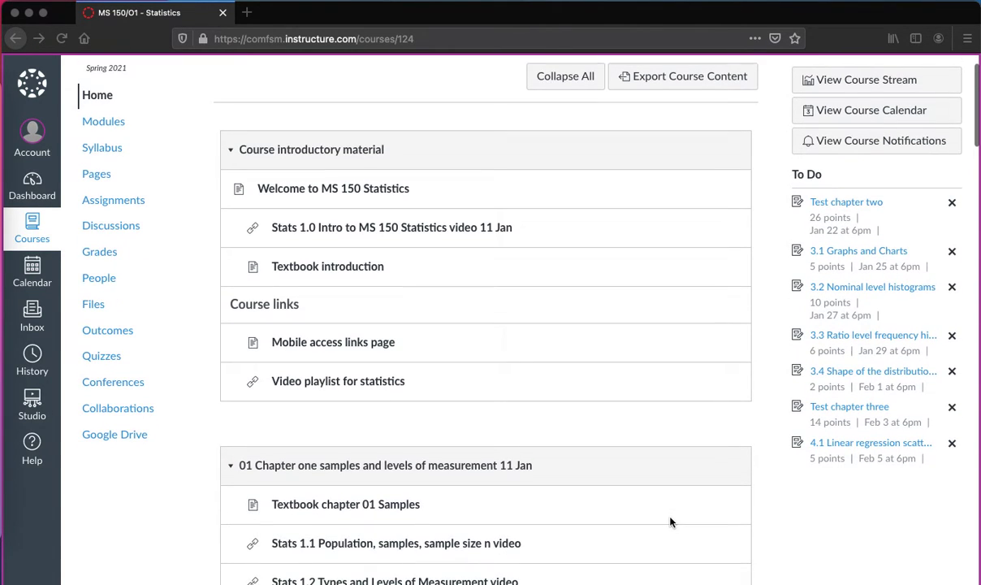
Step: Scroll down the Modules page and open the 4.1 Linear regression scattergraph only homework
scroll(670, 522, down, 10)
scroll(669, 522, down, 20)
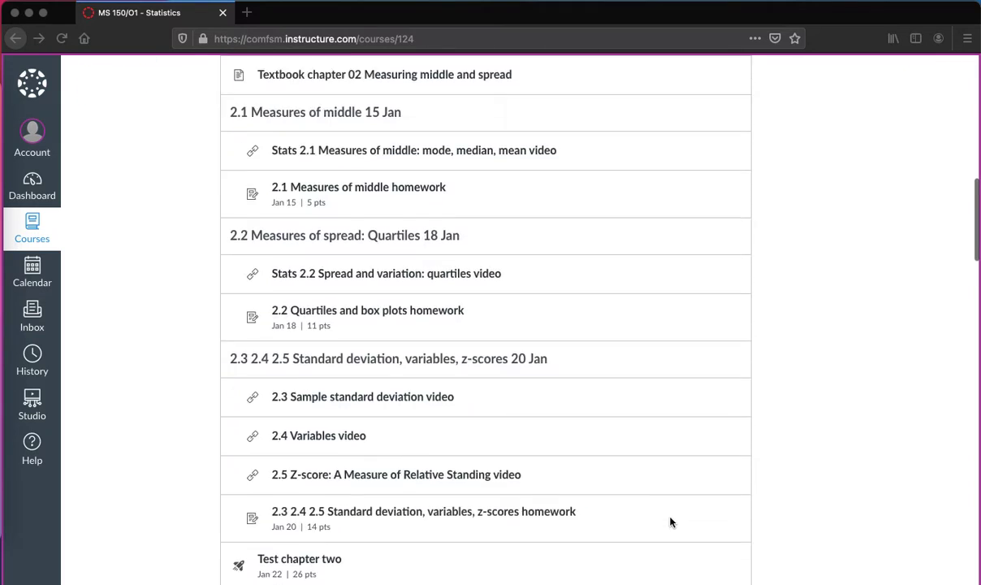
scroll(669, 522, down, 8)
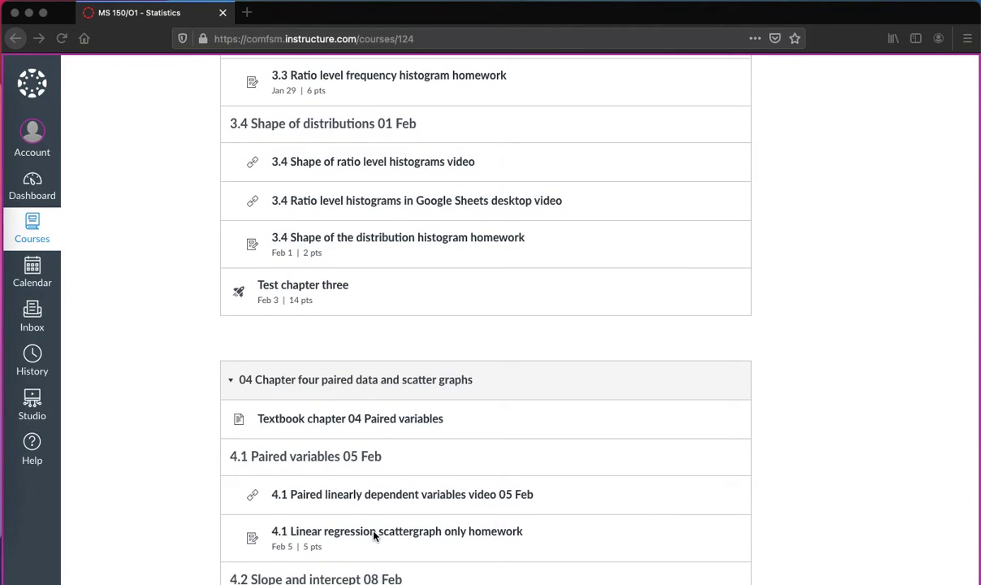
click(374, 534)
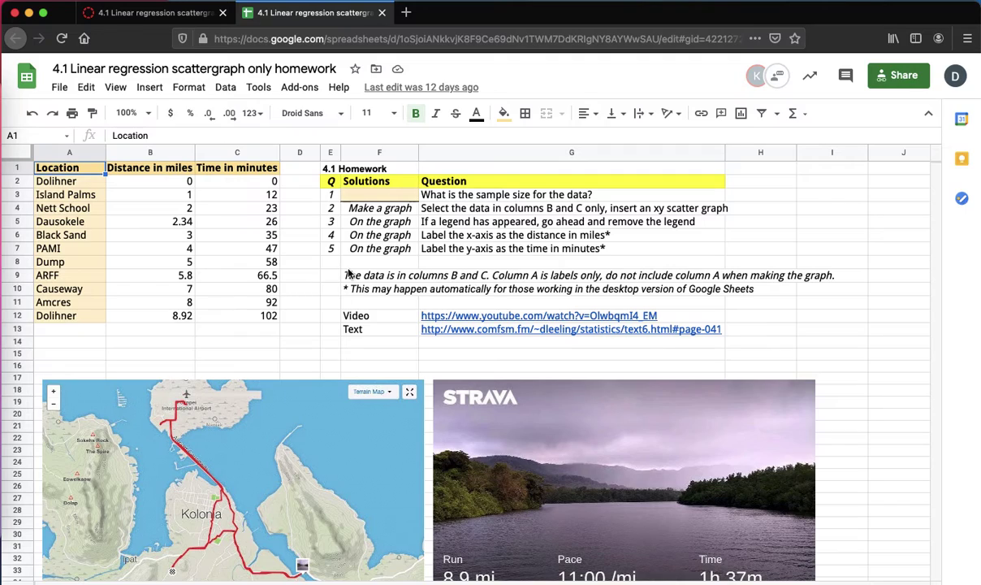
Step: Click into the homework spreadsheet and bring up its File menu
click(256, 296)
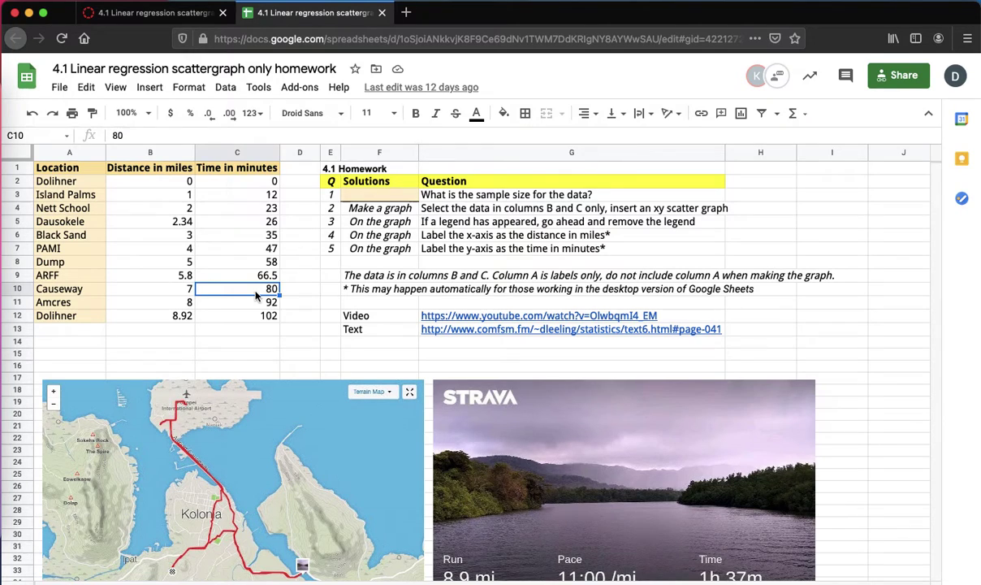
click(59, 88)
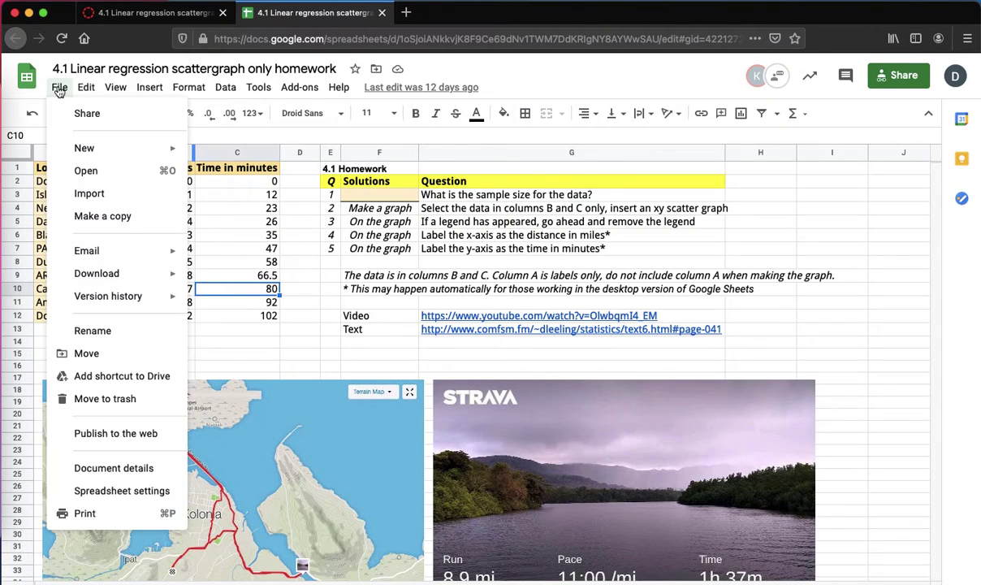
Step: Make a copy of the homework, inserting 'a' after 4.1 in the copy's name
click(98, 216)
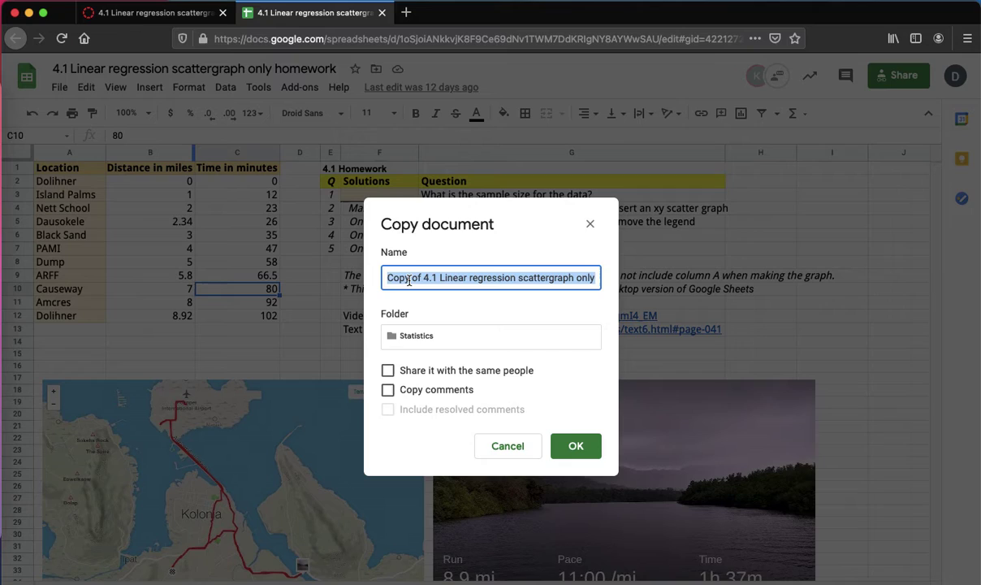
double_click(436, 277)
click(436, 276)
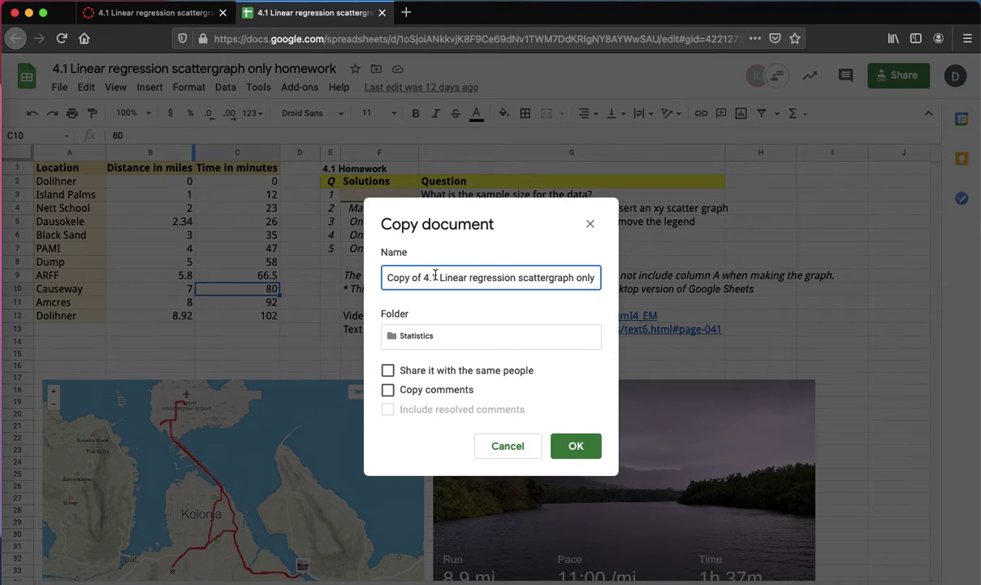
text(a)
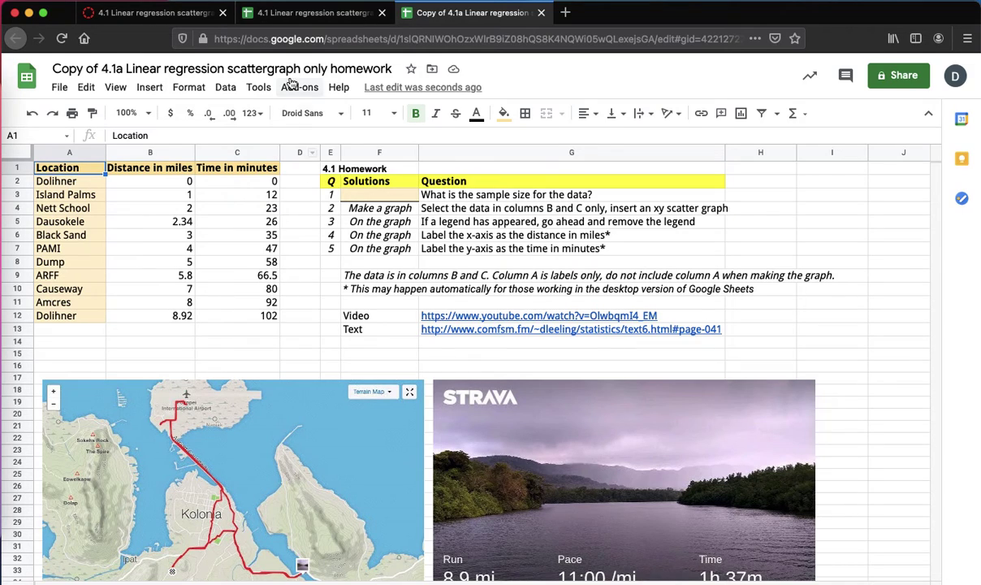
Step: In the Copy of 4.1a sheet, chart B1:C12 as a scatter chart and reposition it
click(323, 13)
click(445, 13)
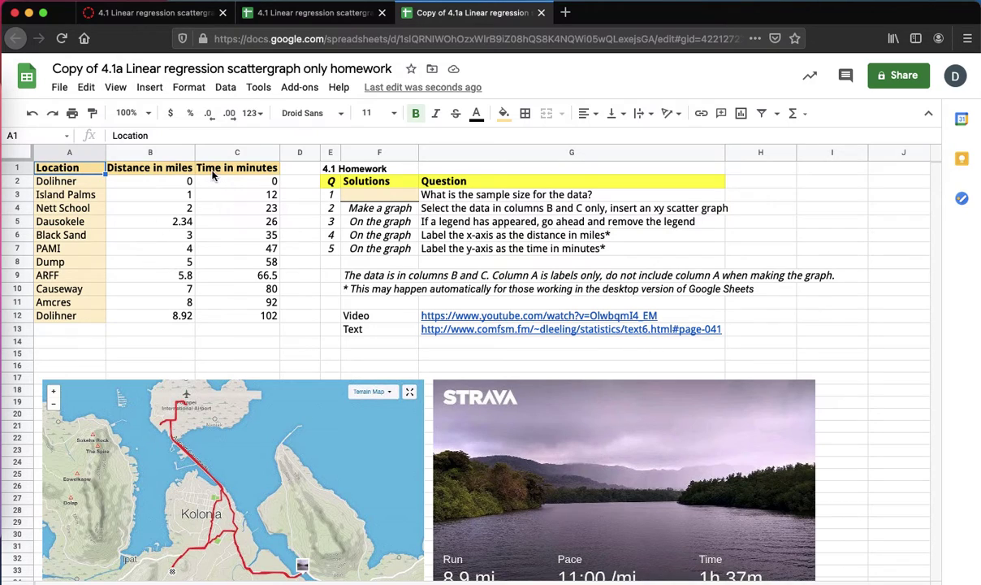
drag(173, 168, 250, 314)
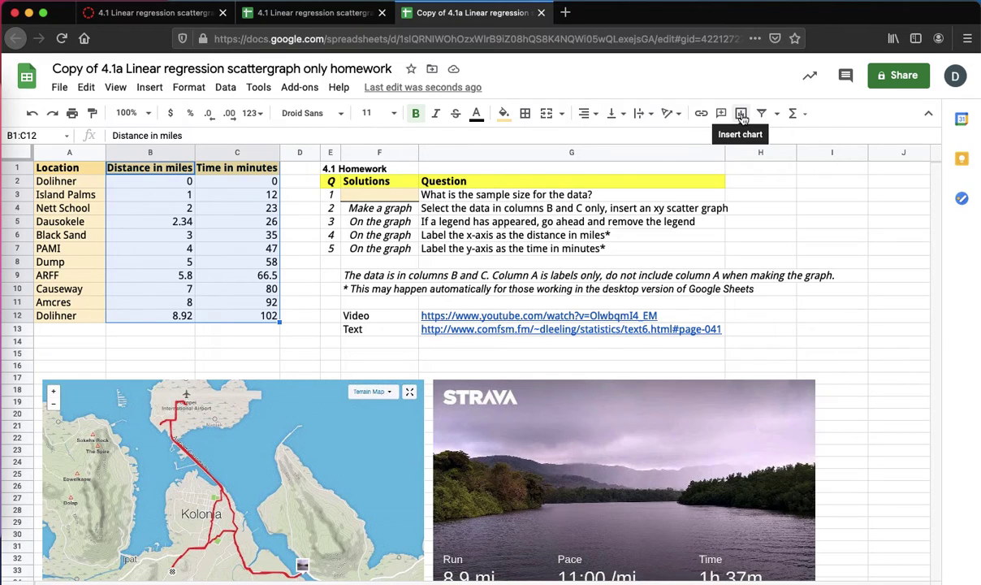
click(148, 89)
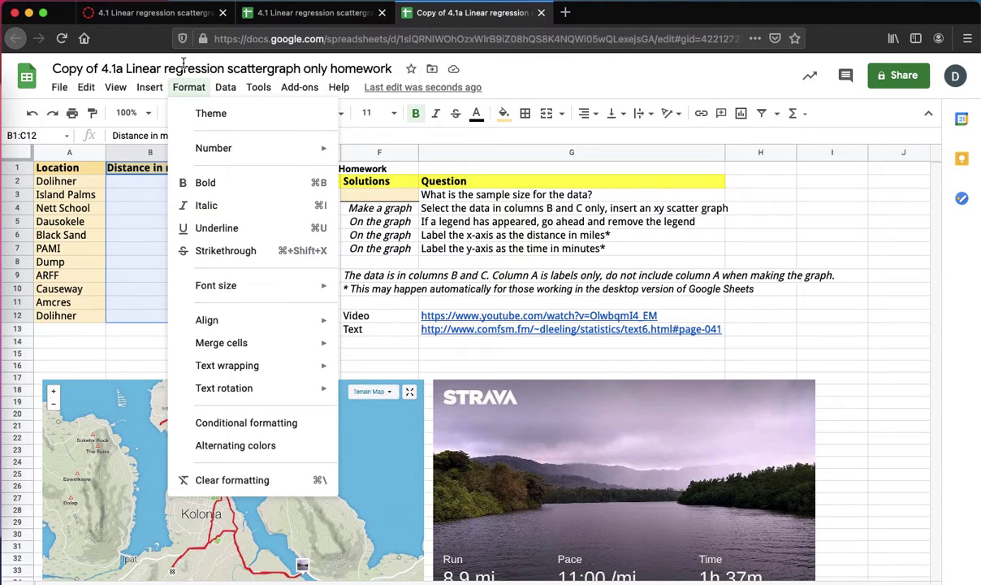
mouse_move(152, 93)
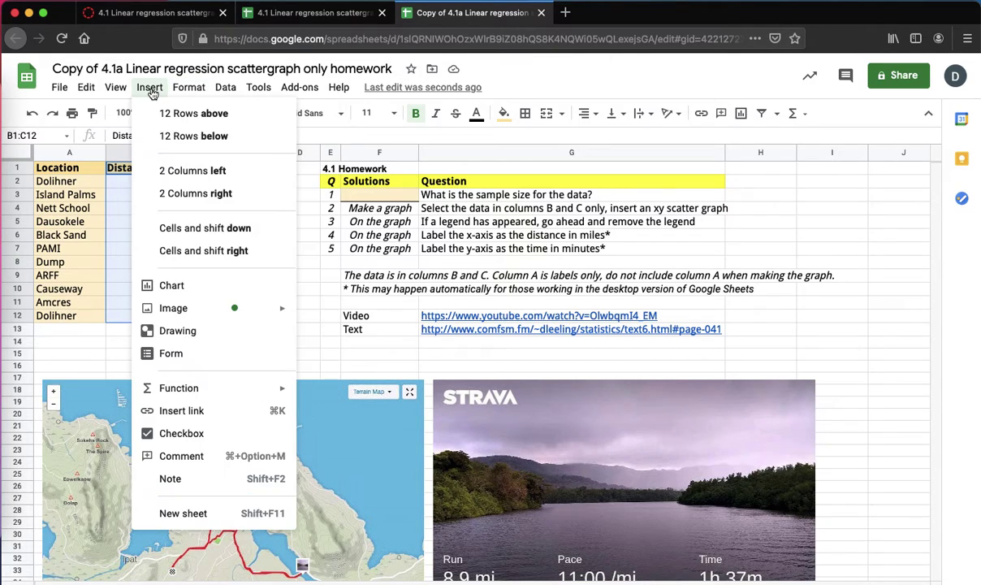
click(148, 285)
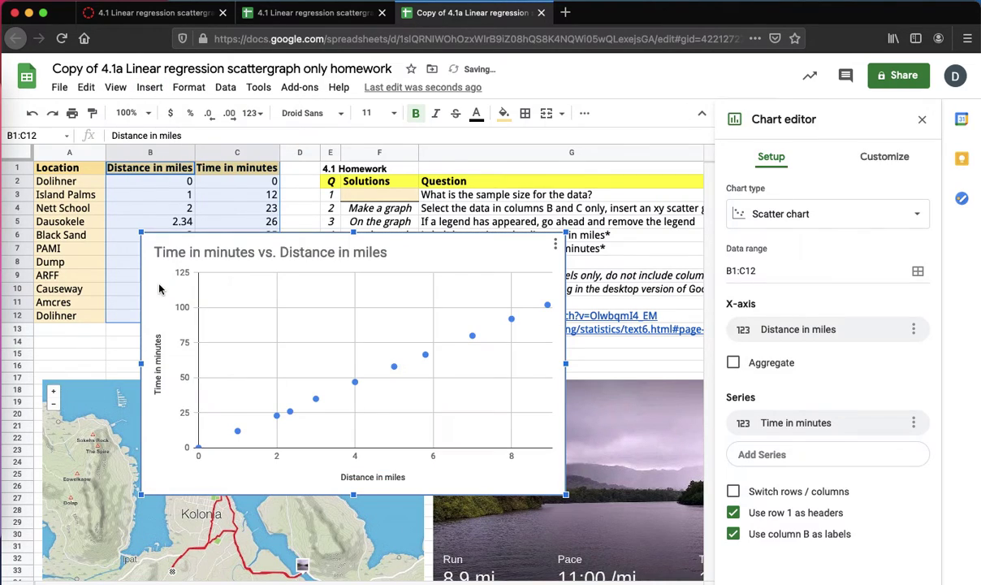
drag(239, 241, 209, 274)
Step: Enter =count(B2:B12) in F3 so the sample size answer reads 11
click(258, 258)
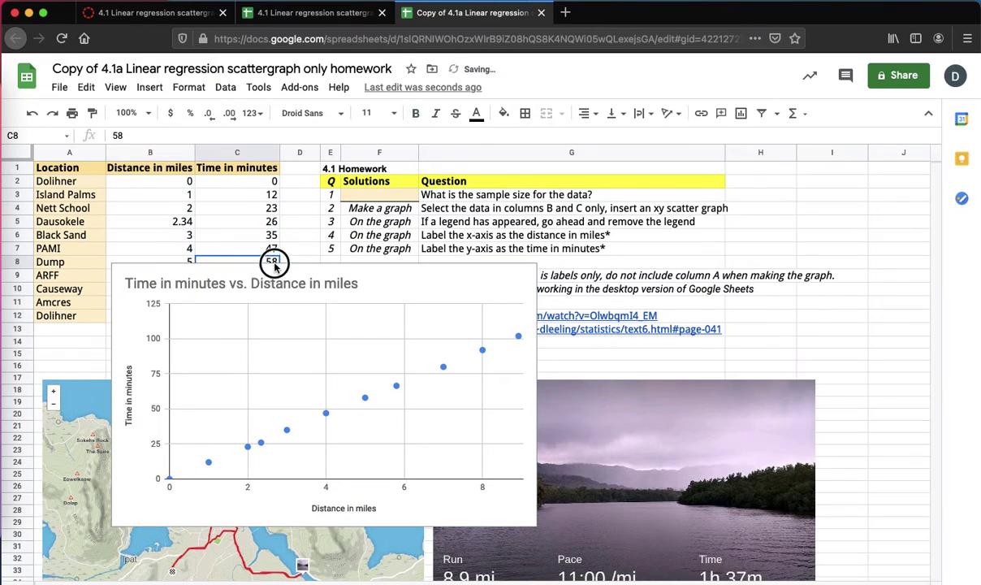
click(379, 200)
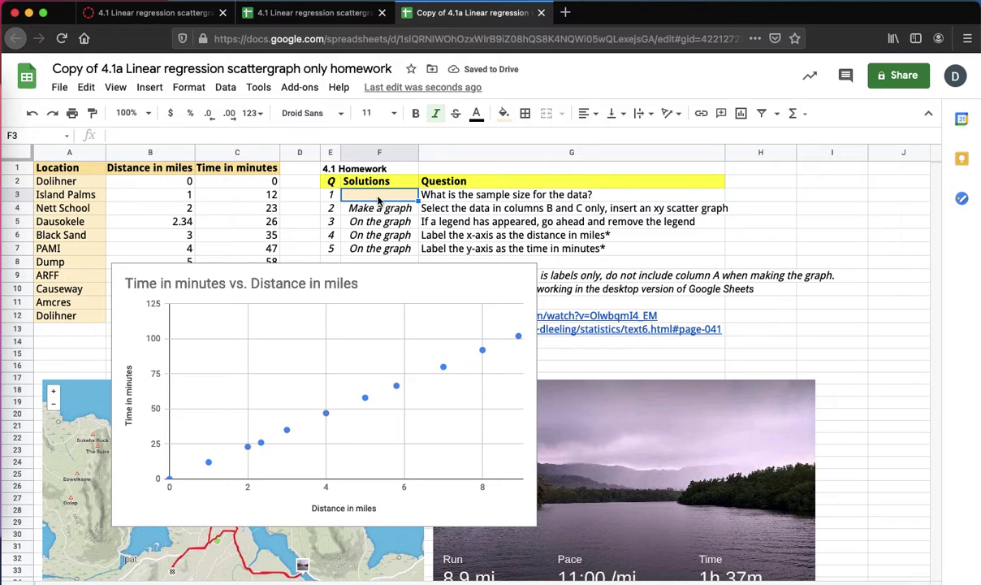
text(=count)
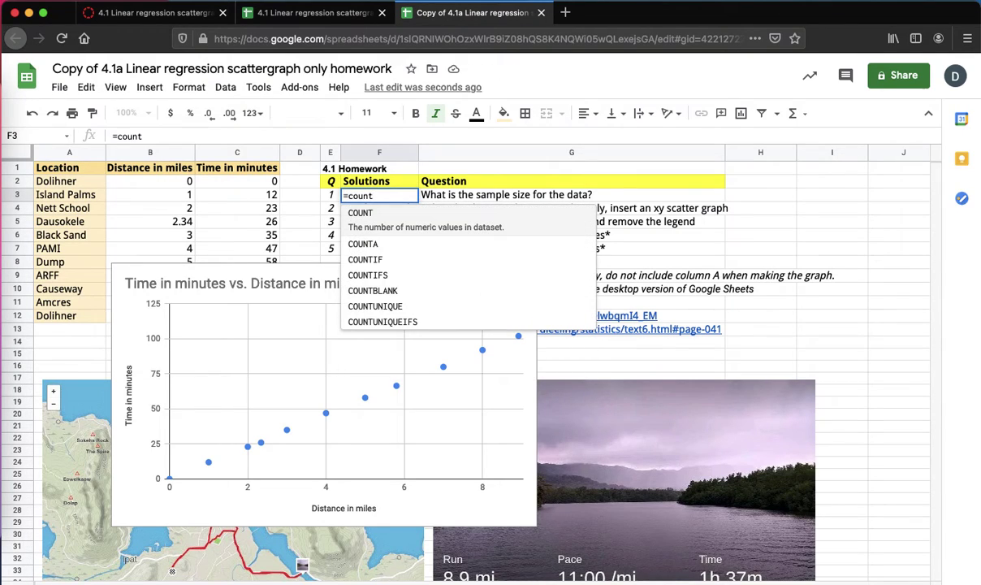
text(()
click(163, 181)
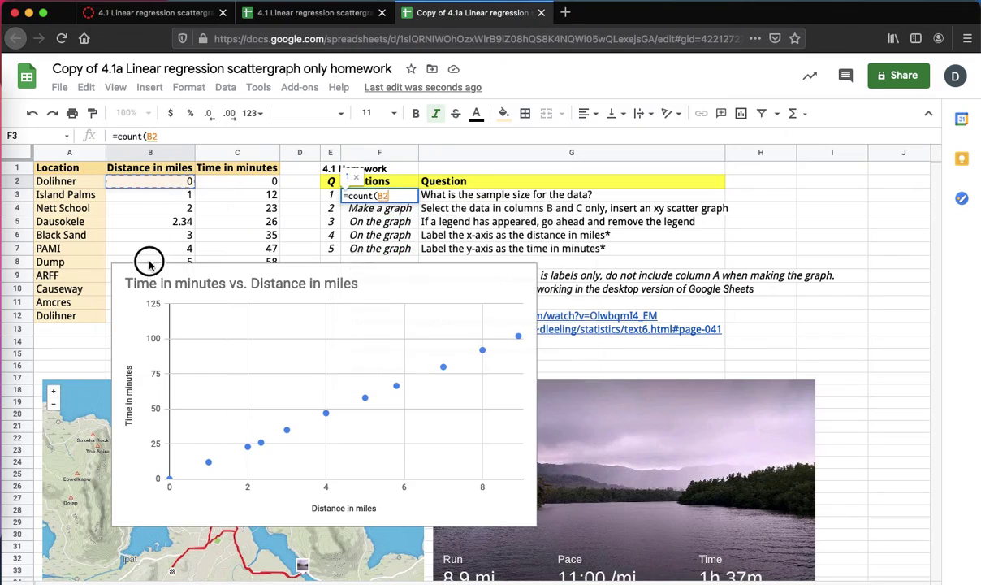
drag(149, 265, 147, 319)
text())
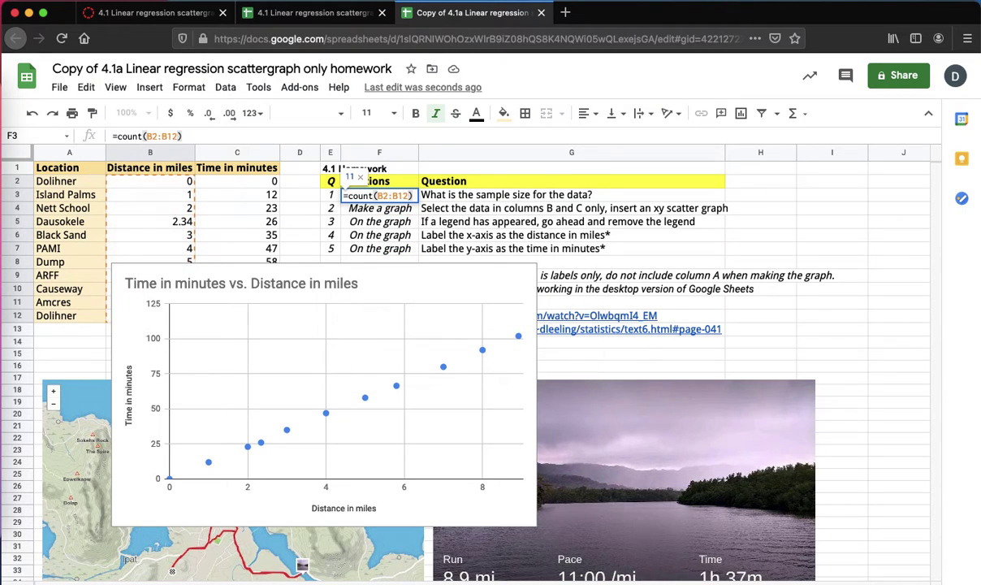
key(Return)
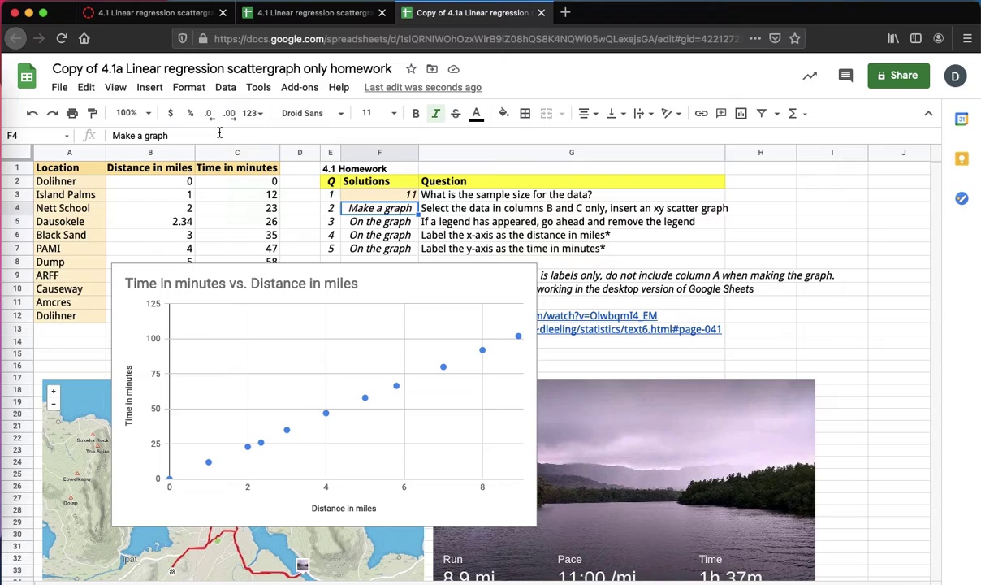
Step: Back in Canvas, start the assignment submission and pick the Google Drive (LTI 1.3) option
click(185, 24)
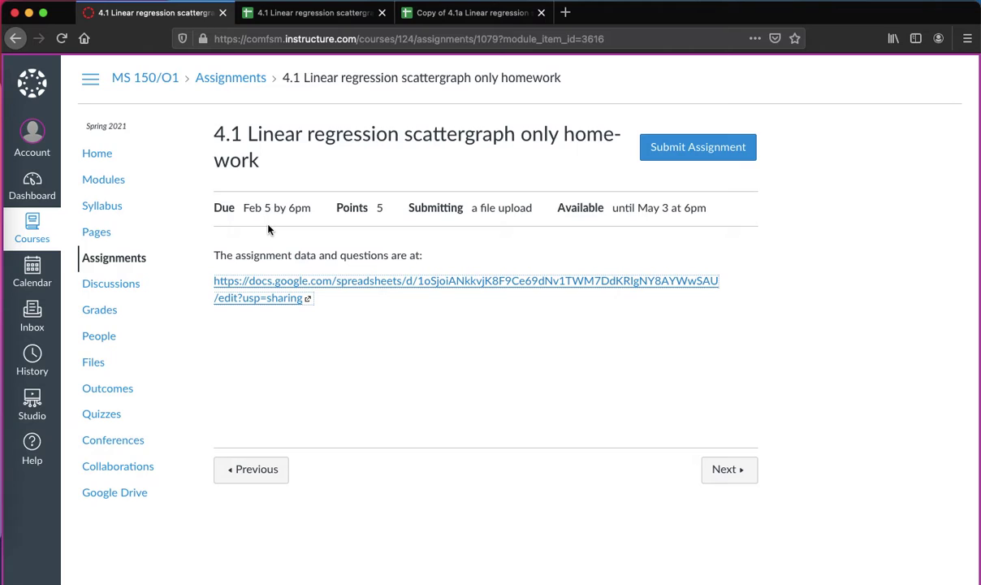
click(689, 147)
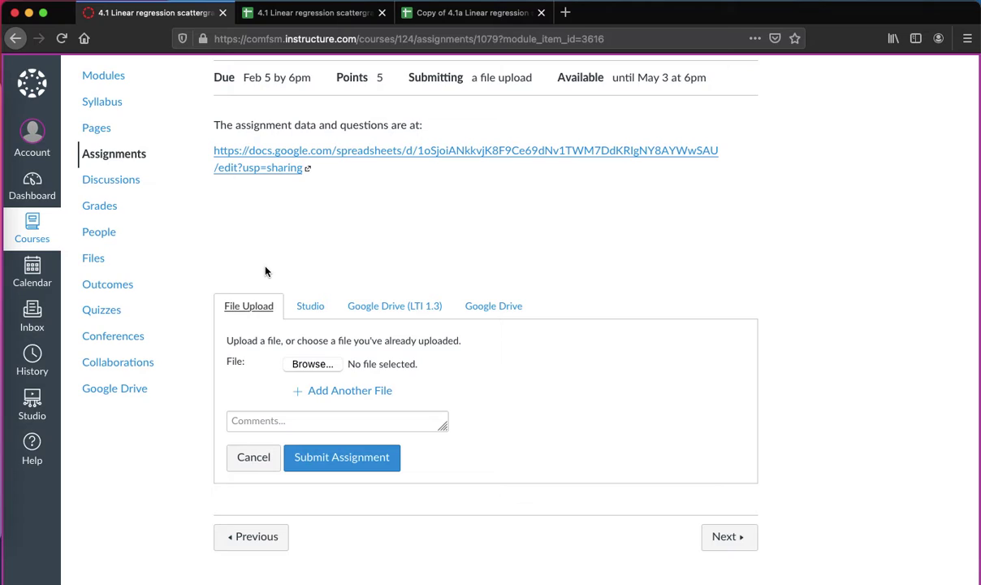
click(410, 313)
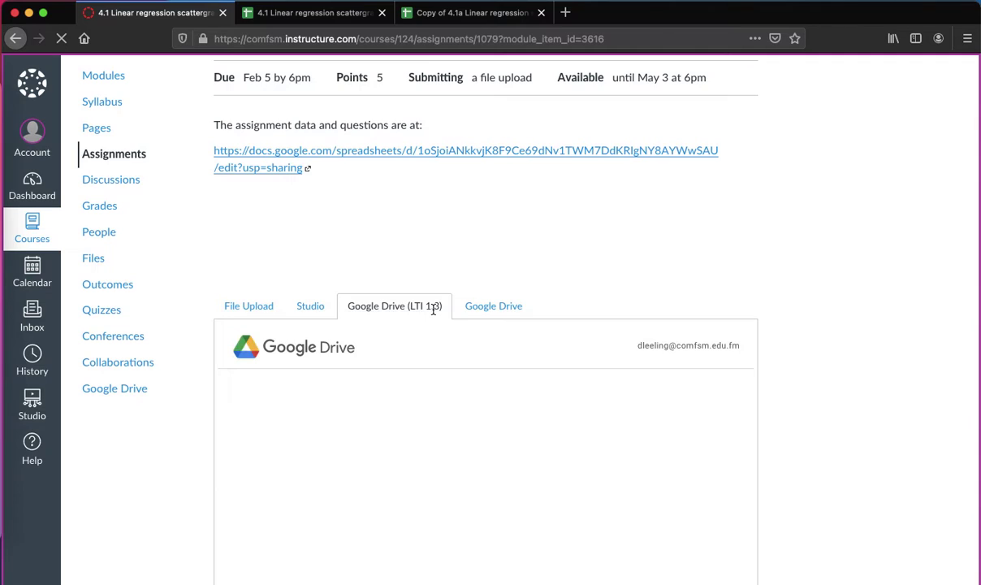
scroll(433, 308, down, 3)
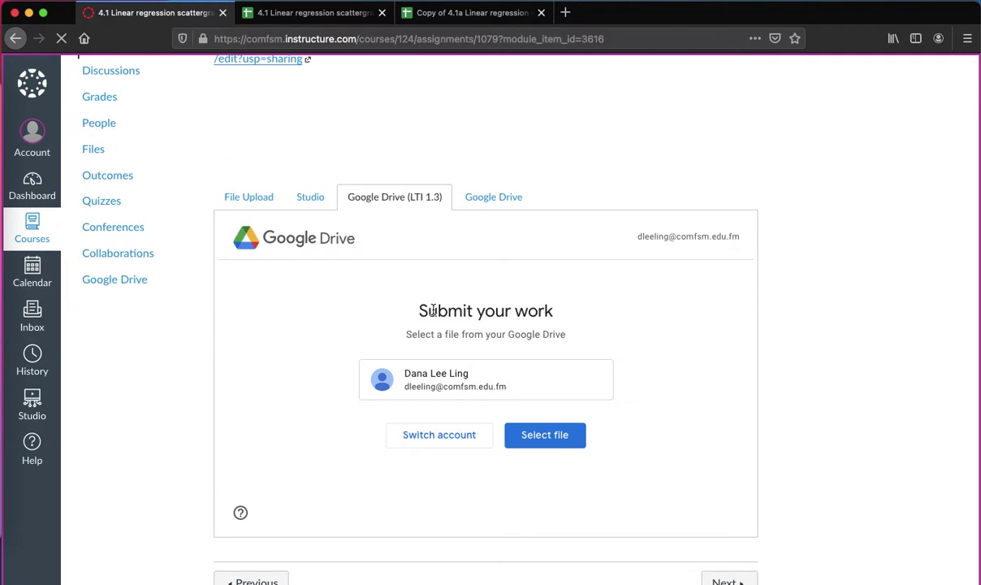
scroll(433, 311, down, 1)
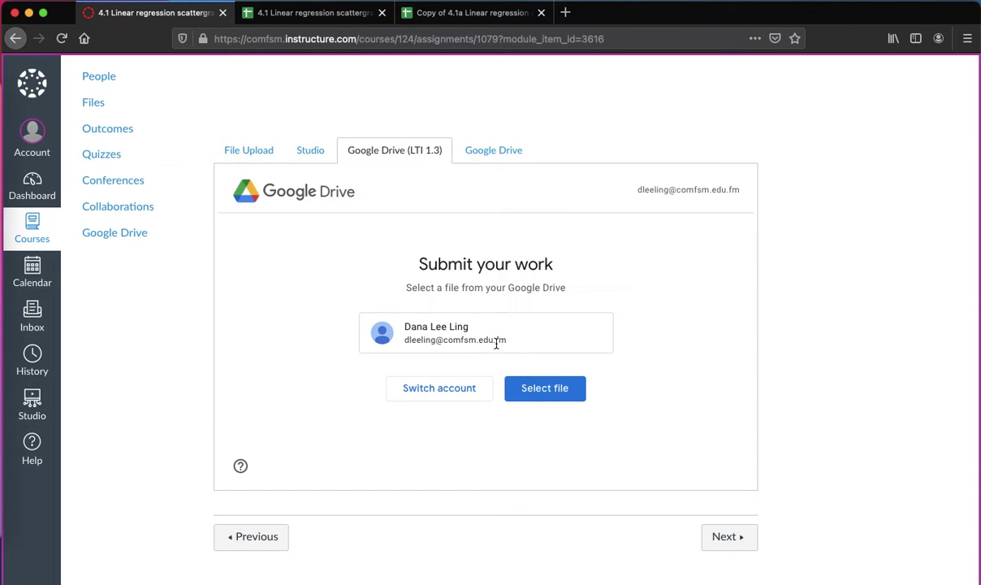
Step: Open the Drive file picker and select the Copy of 4.1a Linear regression file from Recent
click(567, 398)
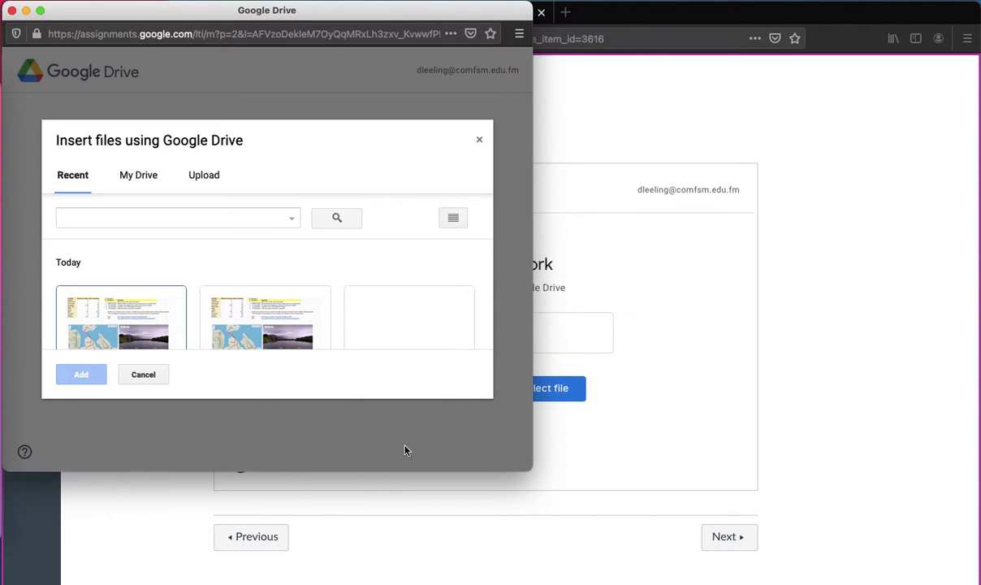
scroll(353, 319, down, 3)
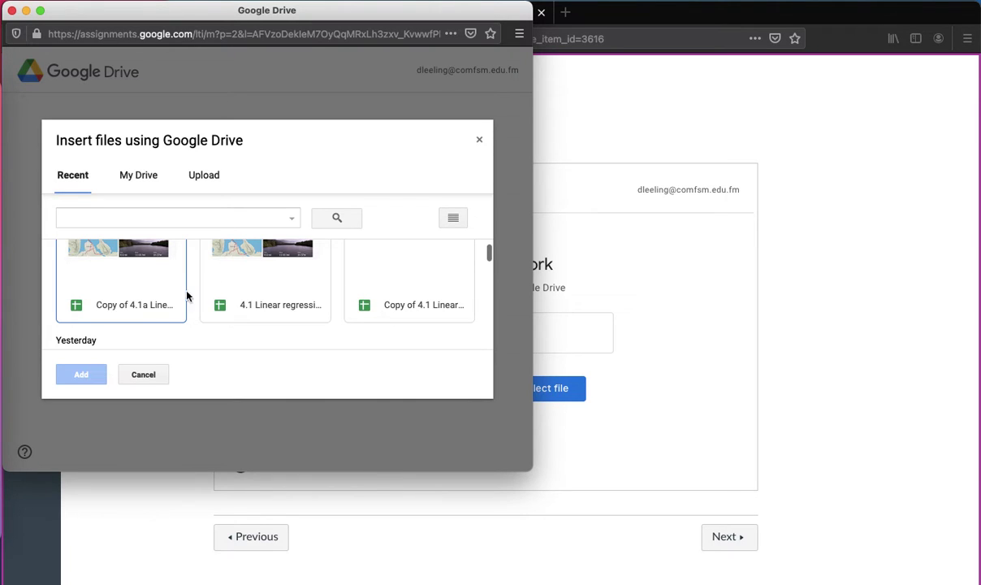
scroll(184, 297, up, 2)
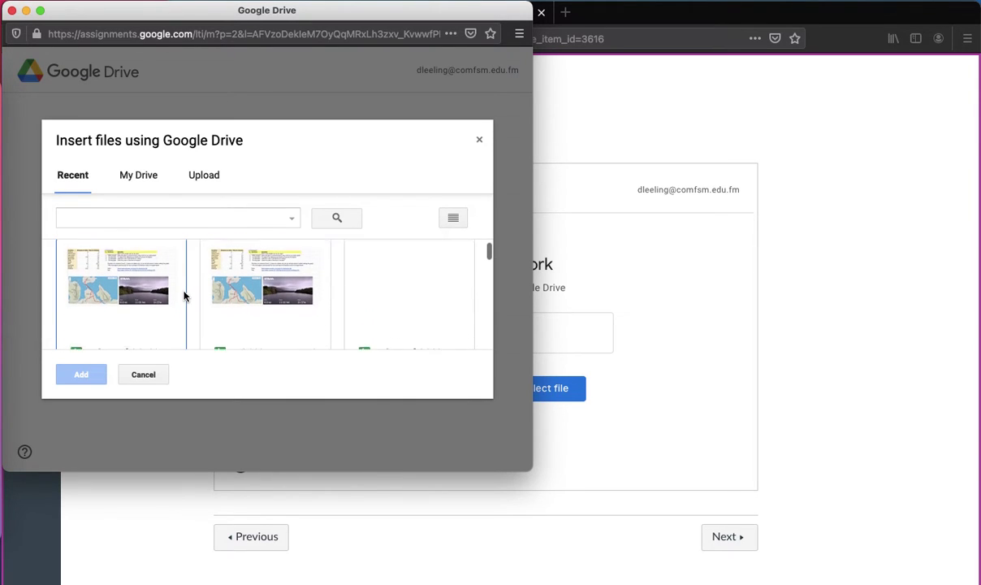
scroll(159, 324, down, 2)
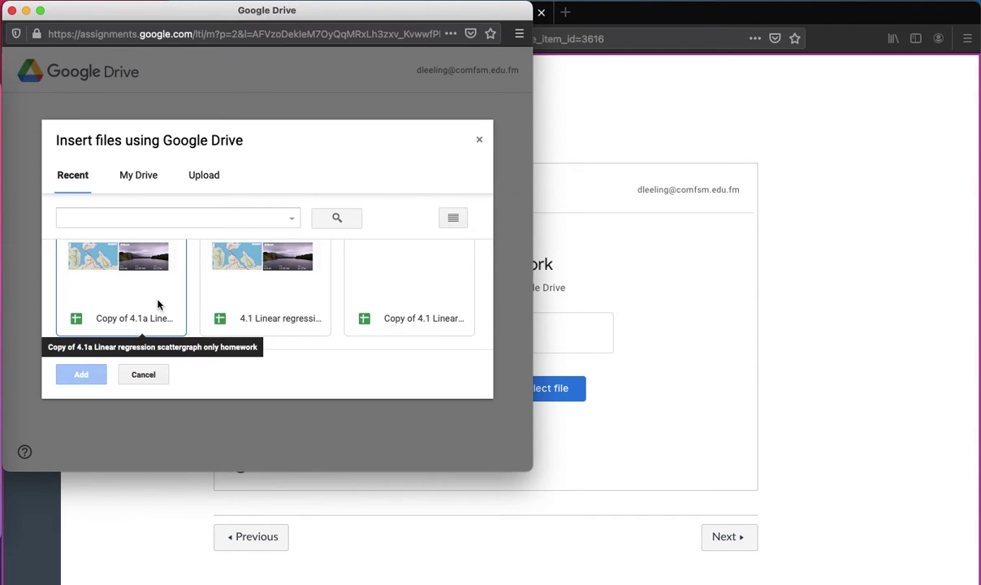
scroll(155, 317, up, 2)
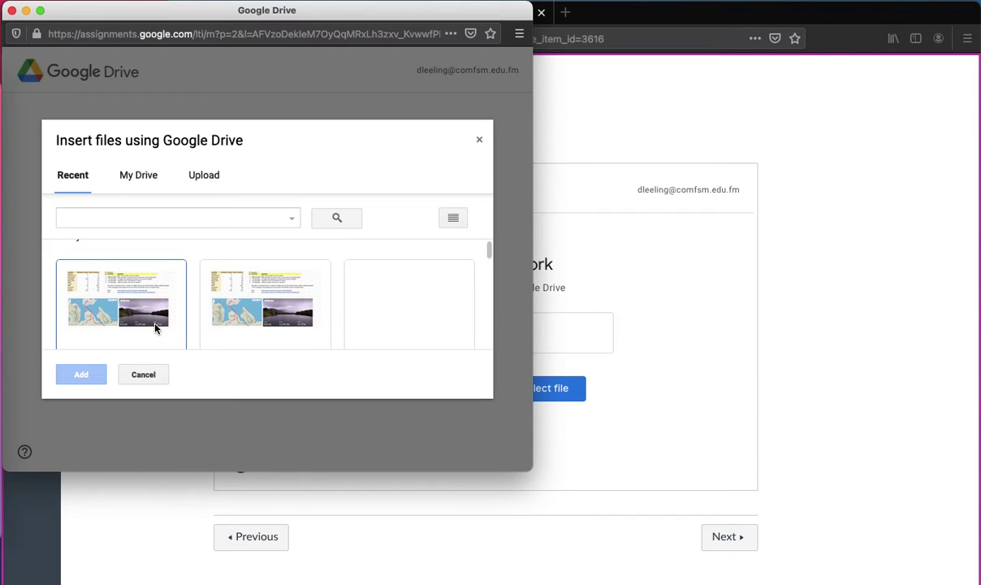
scroll(154, 327, down, 2)
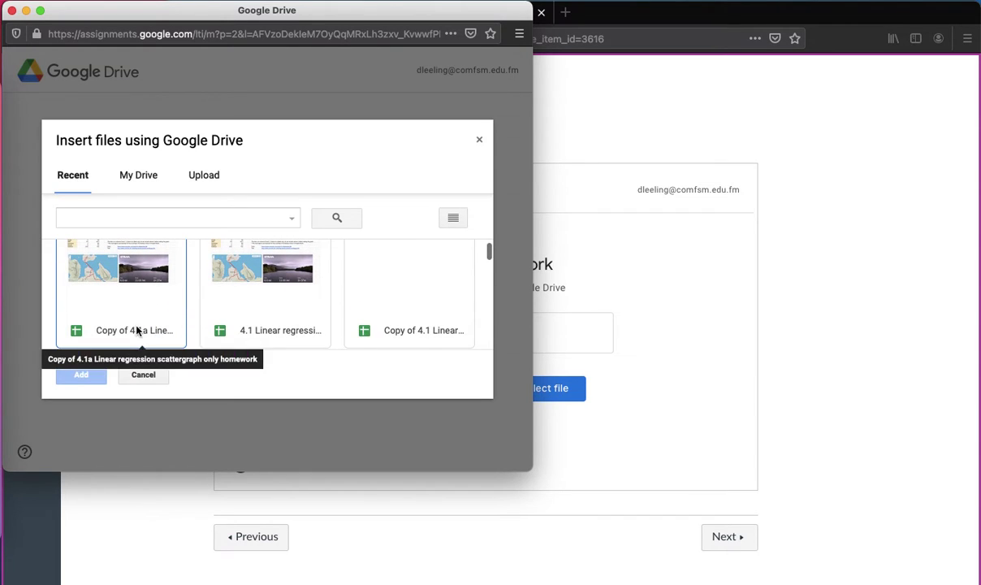
click(136, 330)
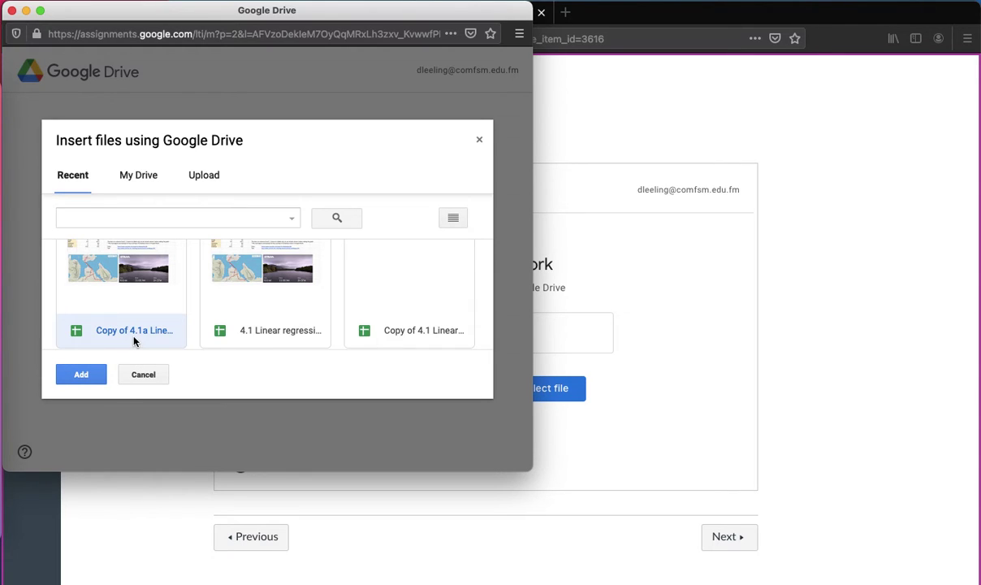
Step: Add the chosen Copy of 4.1a .xlsx file and confirm attaching it
click(82, 375)
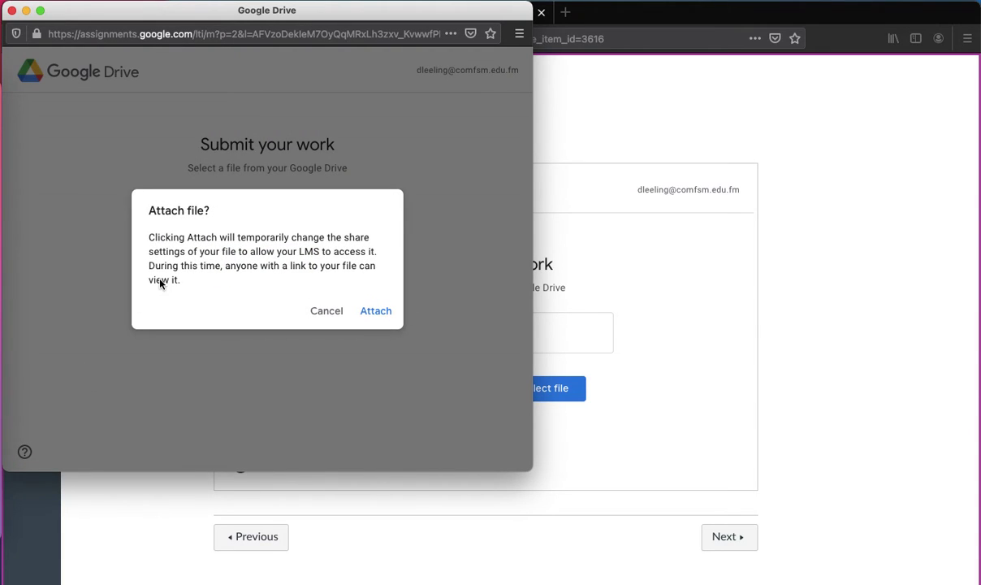
click(376, 311)
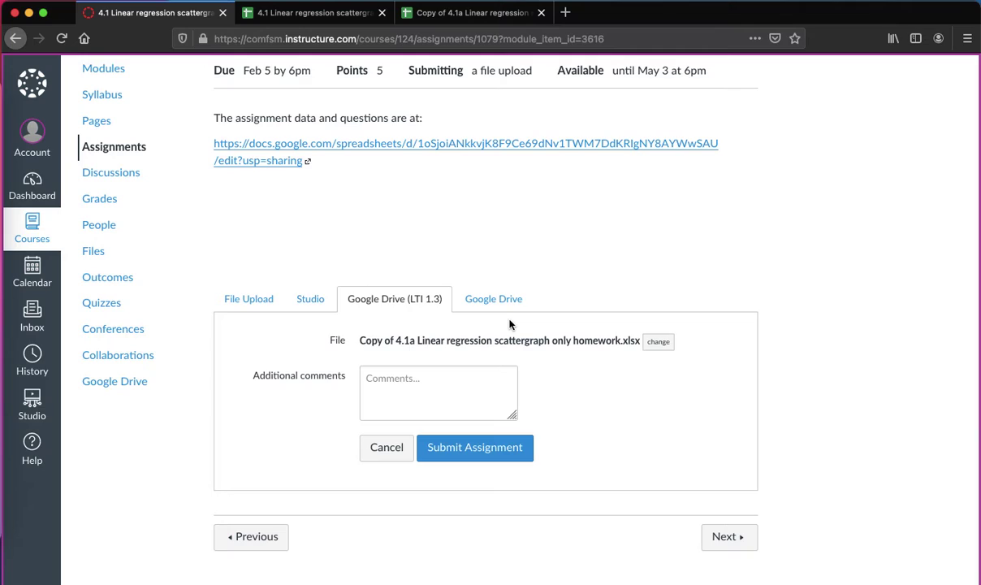
Step: Add the comment 'I did not understand...' and submit the assignment
click(438, 391)
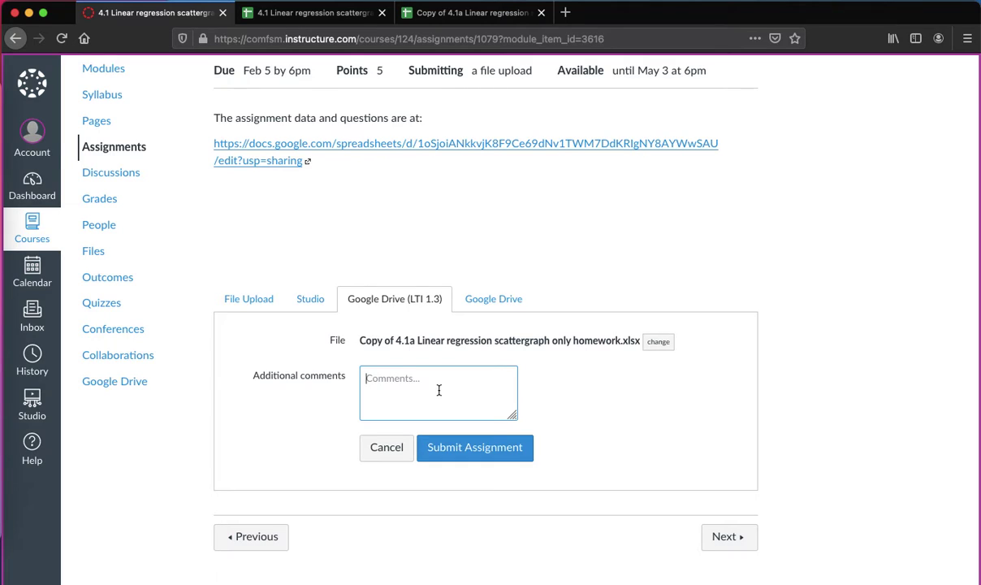
text(I did not understand)
key(BackSpace)
key(BackSpace)
key(BackSpace)
text(and)
key(BackSpace)
text(d...)
click(500, 448)
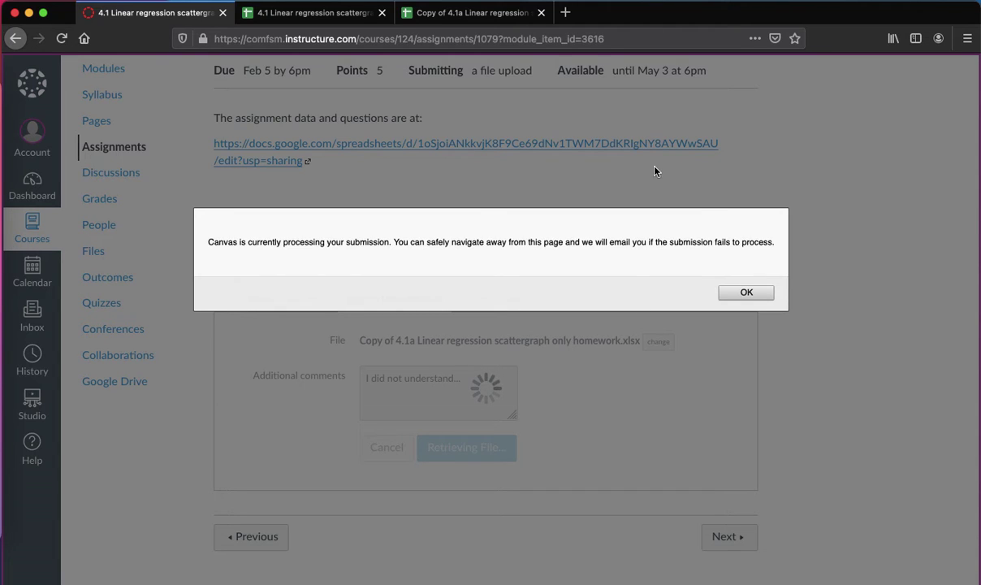
Step: Dismiss the processing notice with OK to reveal the Submitted! status
click(745, 293)
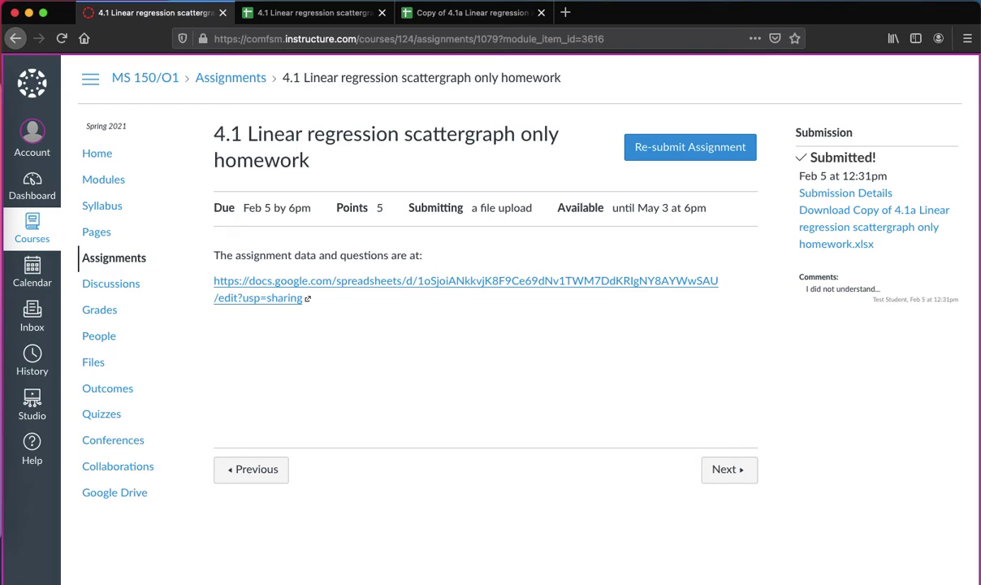
Step: Reload the page and choose Test Student from the SpeedGrader student list
key(super+r)
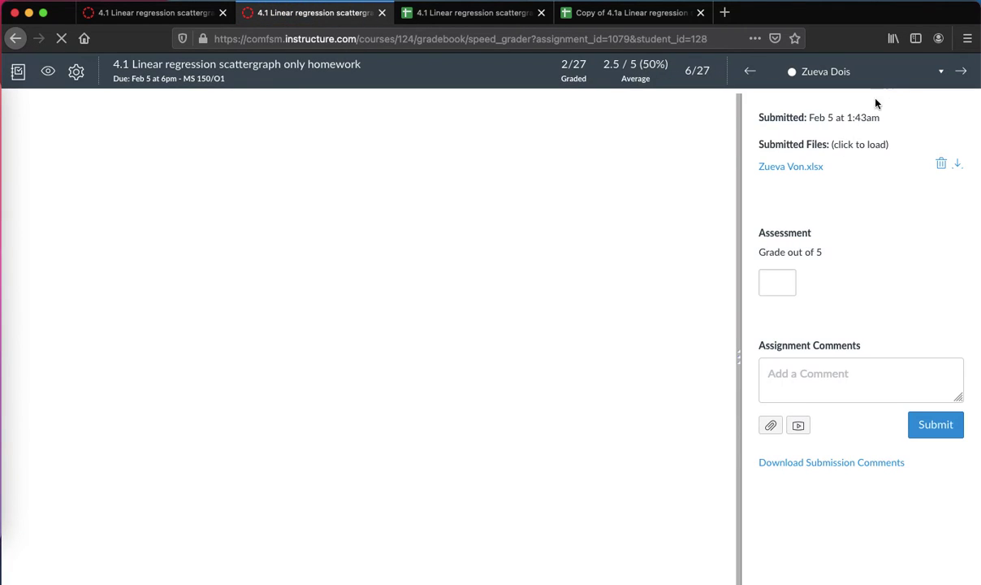
click(916, 74)
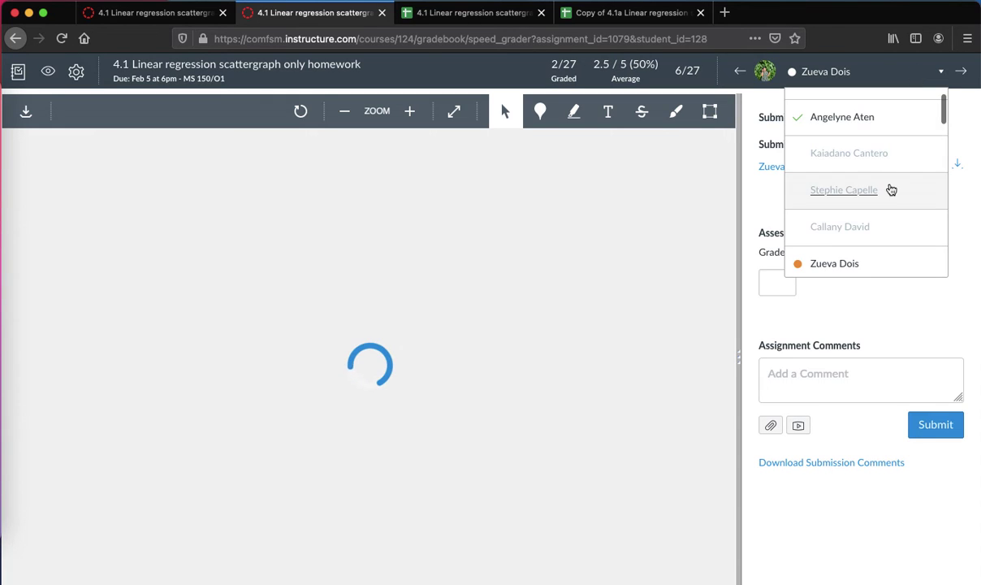
scroll(889, 186, down, 5)
click(836, 258)
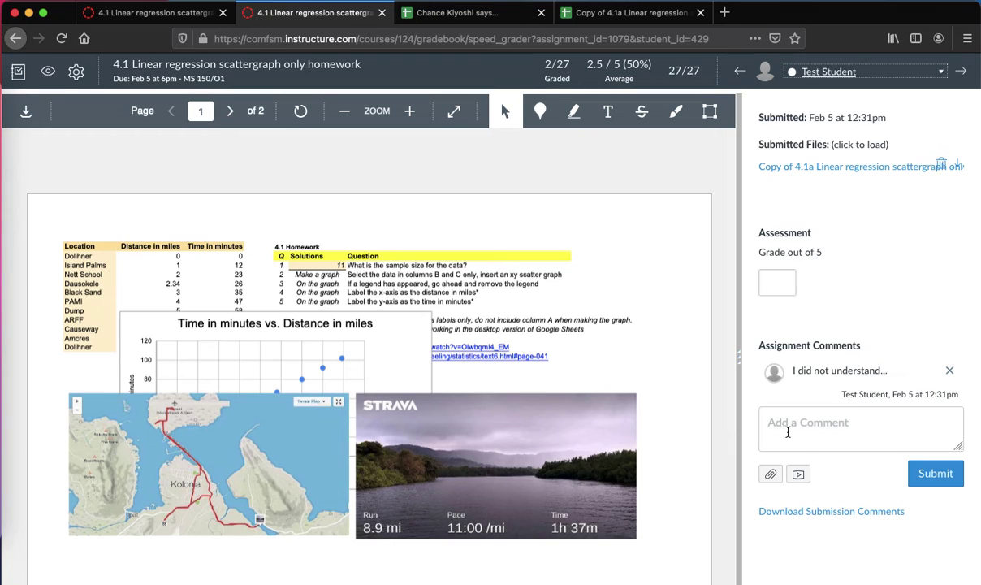
Step: In Copy of 4.1a, drag the Time-vs-Distance scatter chart down below the run map and Strava photo
click(623, 25)
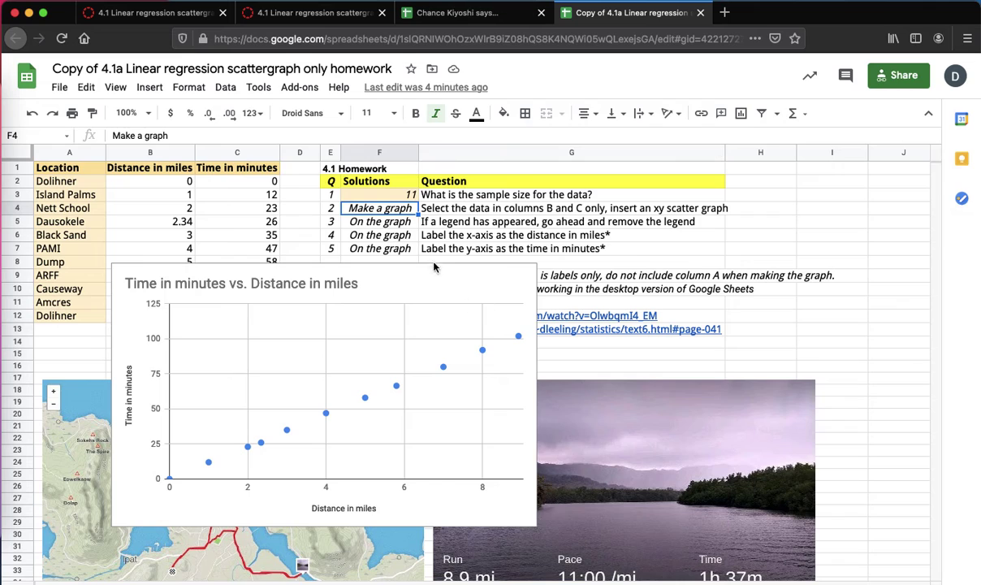
scroll(660, 443, down, 5)
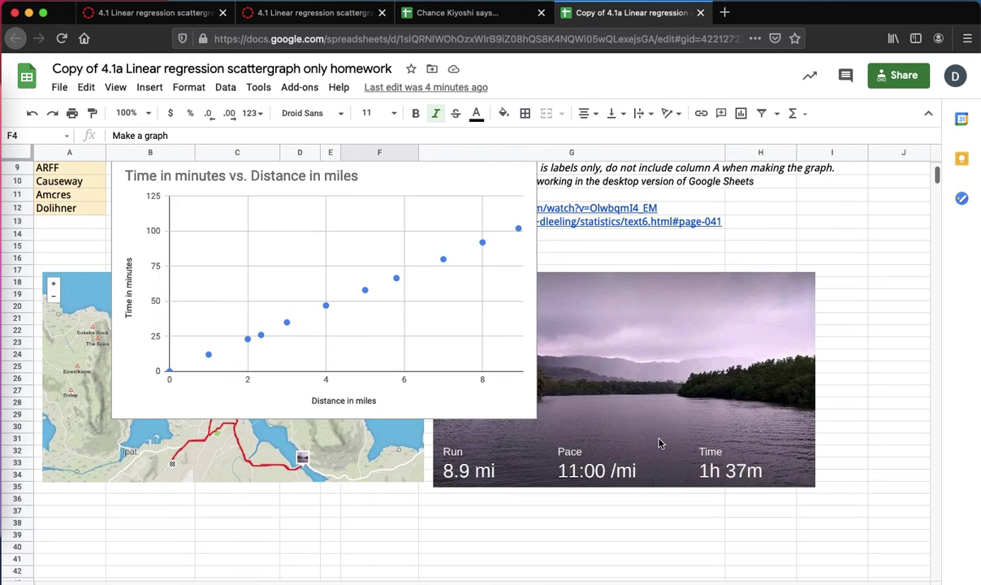
click(352, 192)
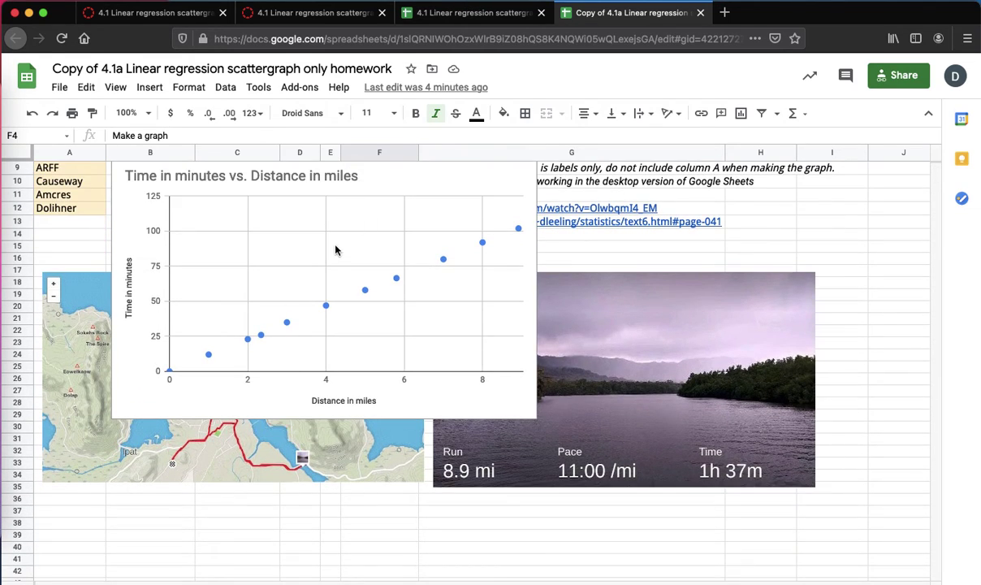
drag(334, 248, 259, 579)
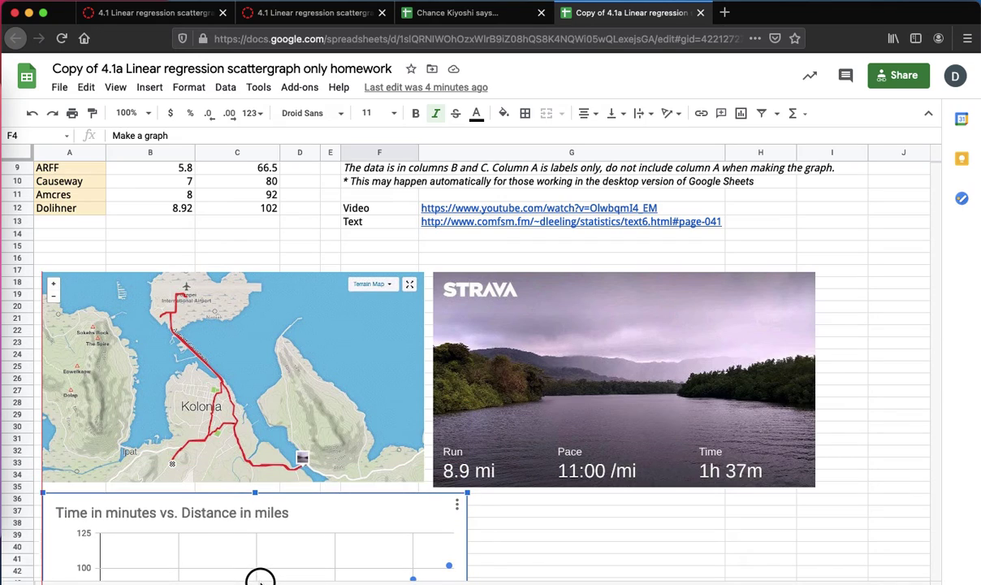
scroll(531, 564, down, 2)
scroll(531, 564, down, 5)
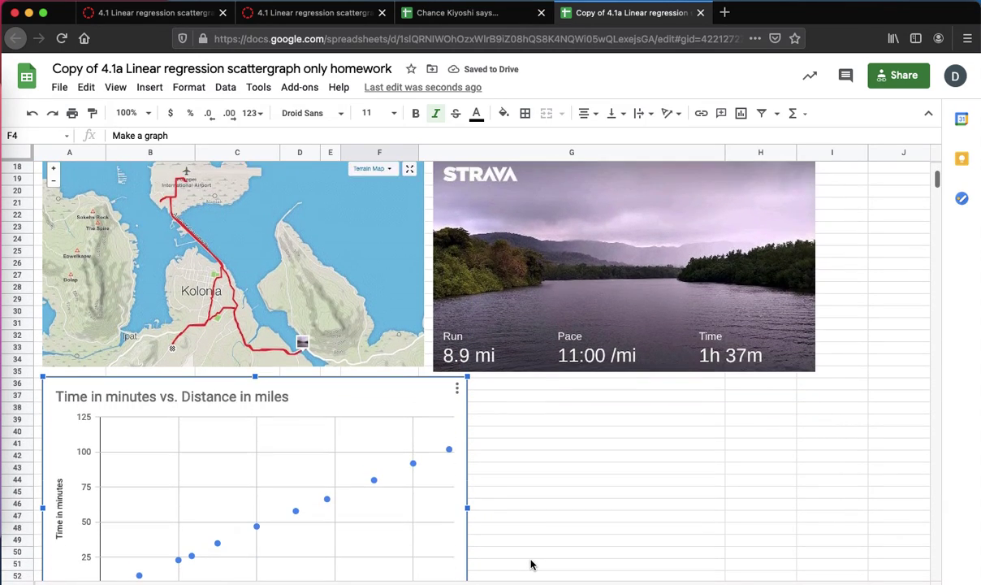
scroll(531, 565, down, 3)
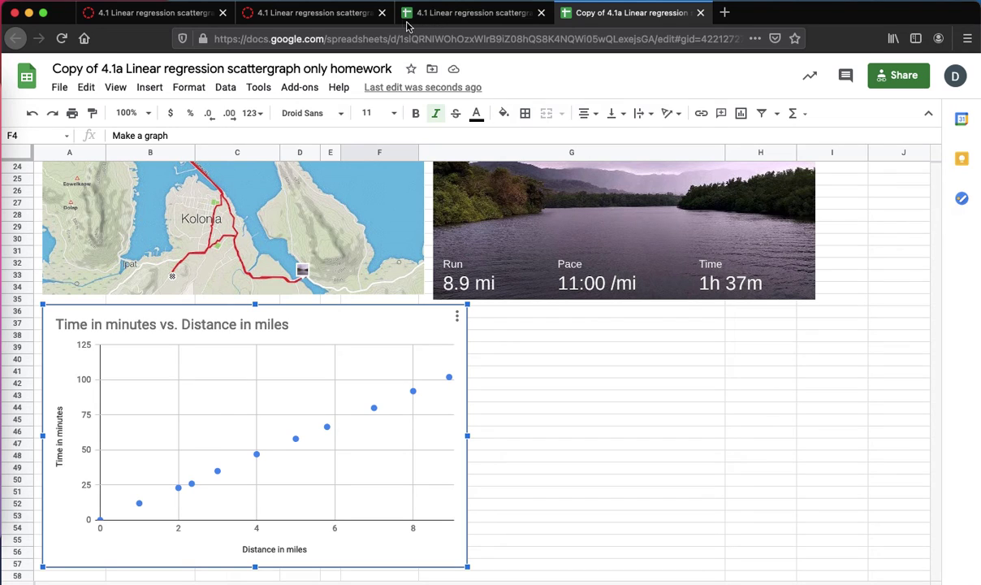
Step: Check the original 4.1 homework spreadsheet, then go back to the SpeedGrader submission view
click(316, 13)
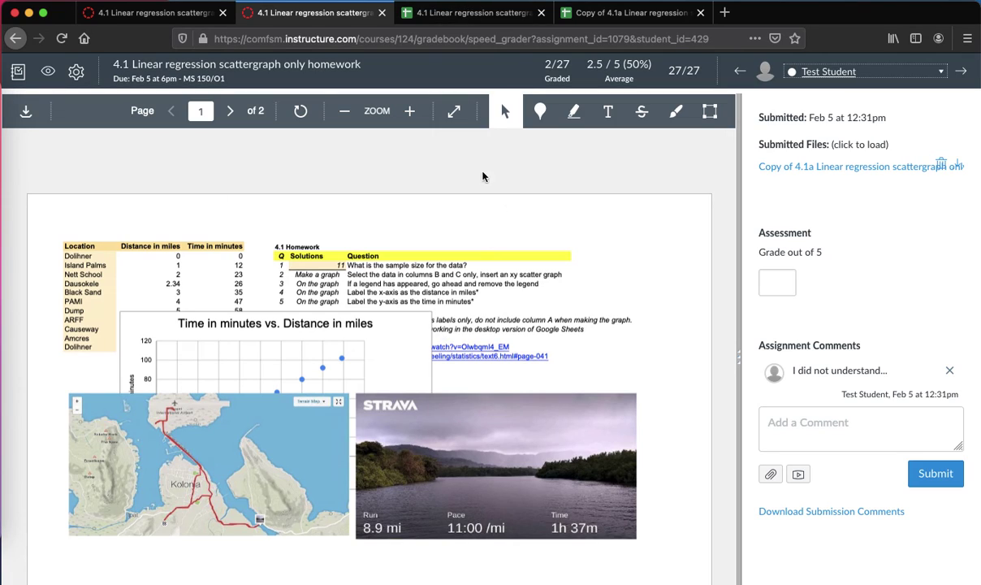
click(475, 13)
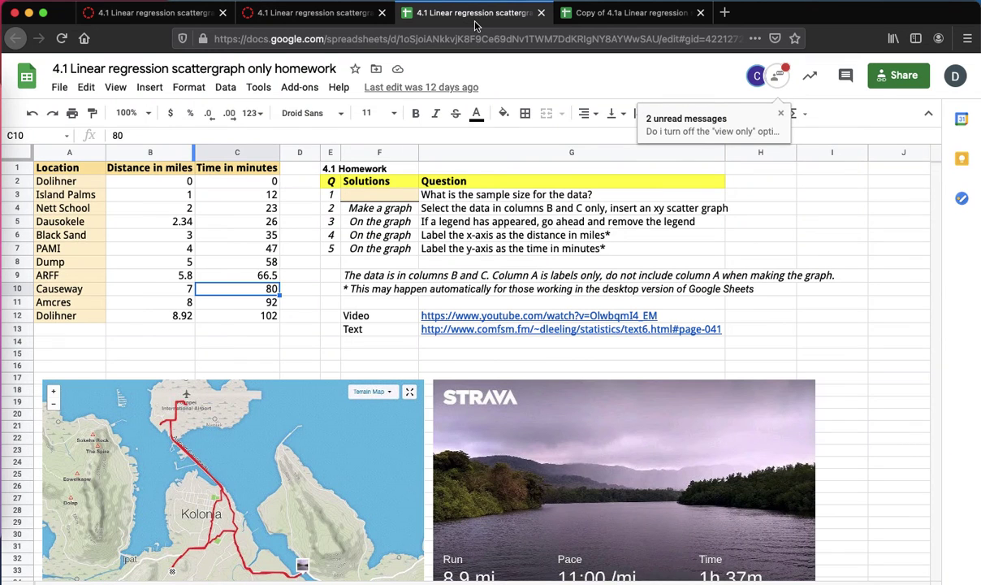
click(324, 13)
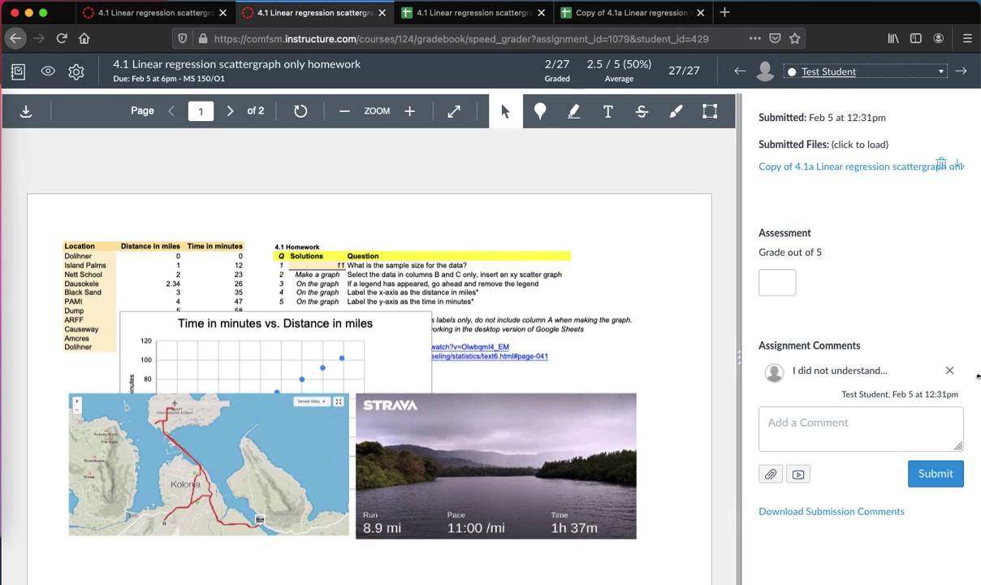
Step: Enter 5 in the Grade out of 5 box and save the grade
click(773, 291)
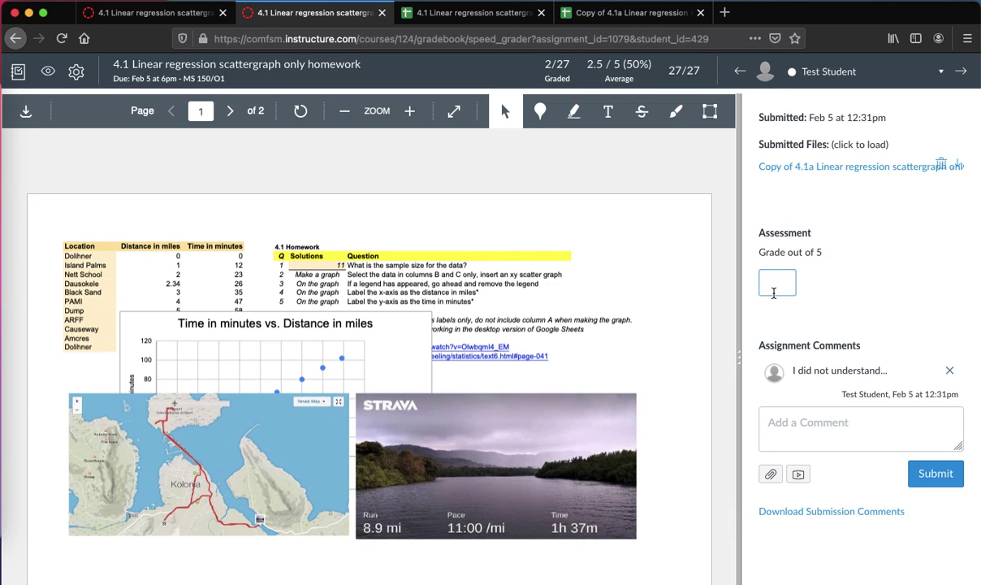
text(5)
click(792, 416)
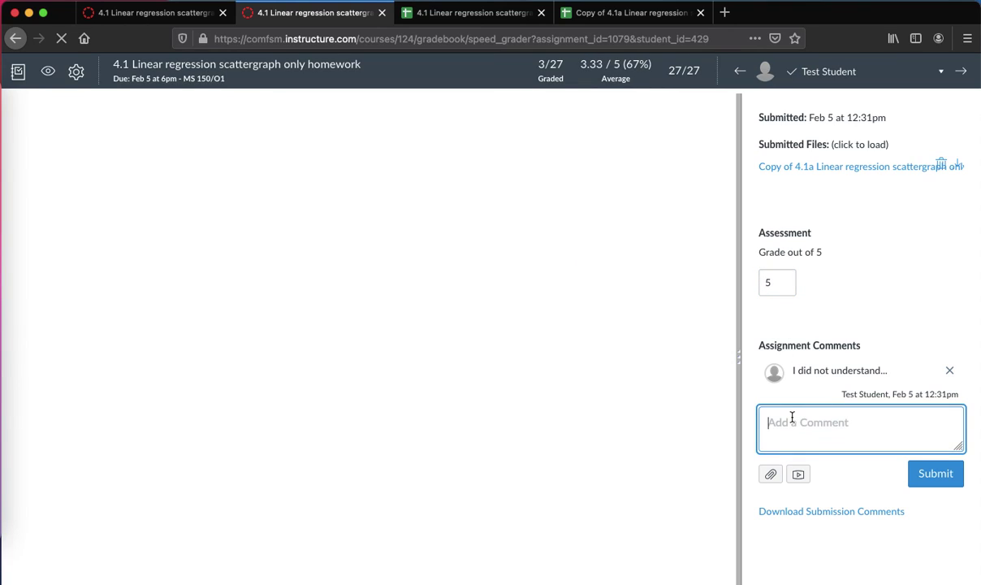